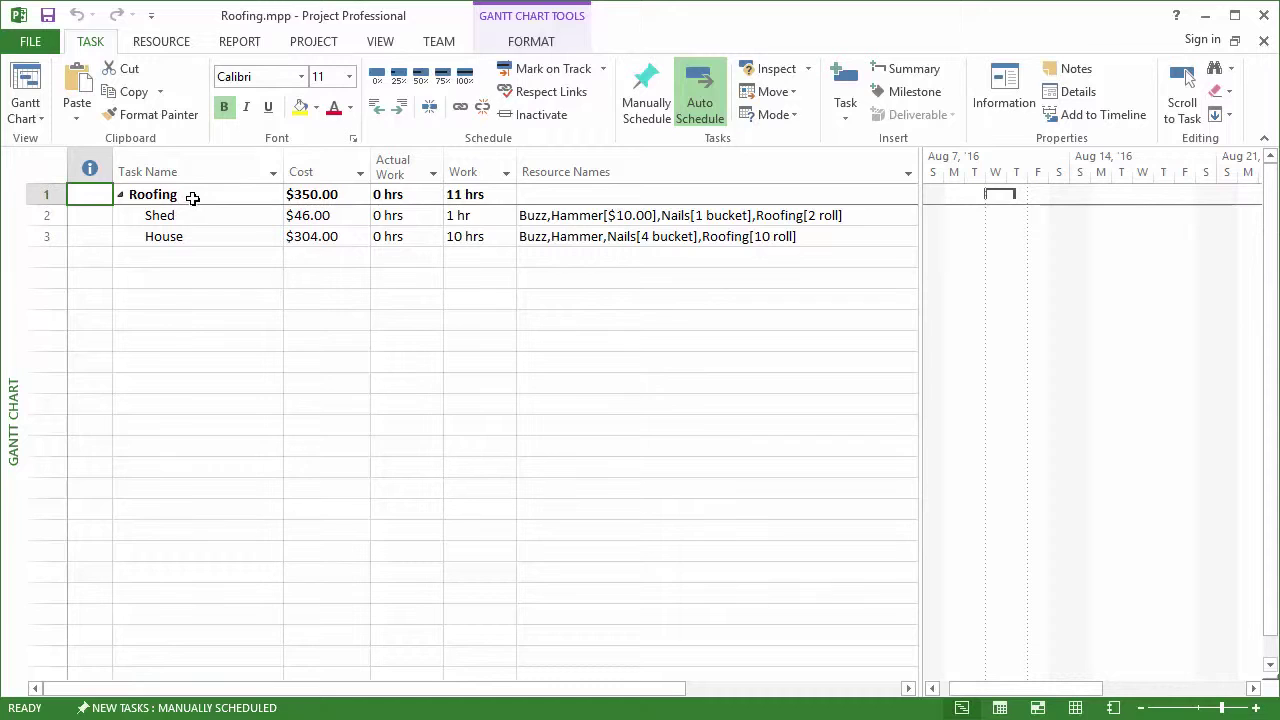
Step: Select the row below House and display the PROJECT ribbon tools, including Sync with Standard Time
{"action": "left_click", "coordinate": [43, 210]}
{"action": "left_click", "coordinate": [43, 236]}
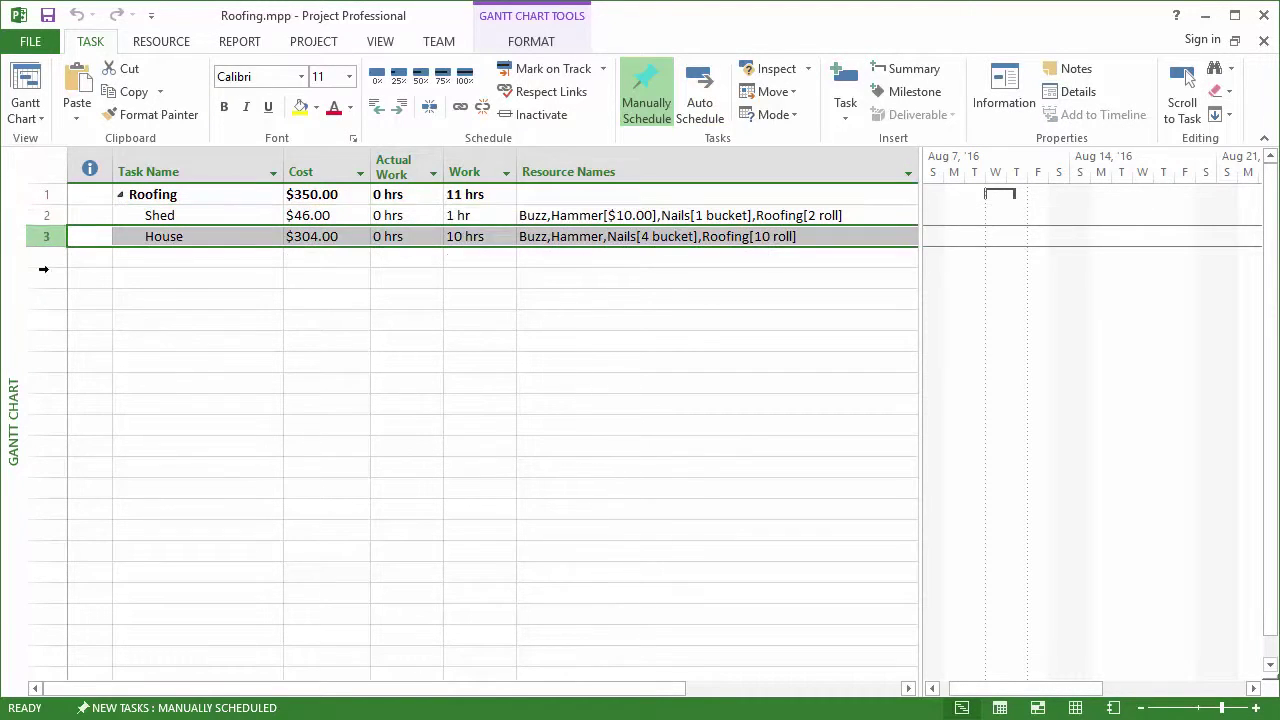
{"action": "left_click", "coordinate": [145, 257]}
{"action": "left_click", "coordinate": [313, 41]}
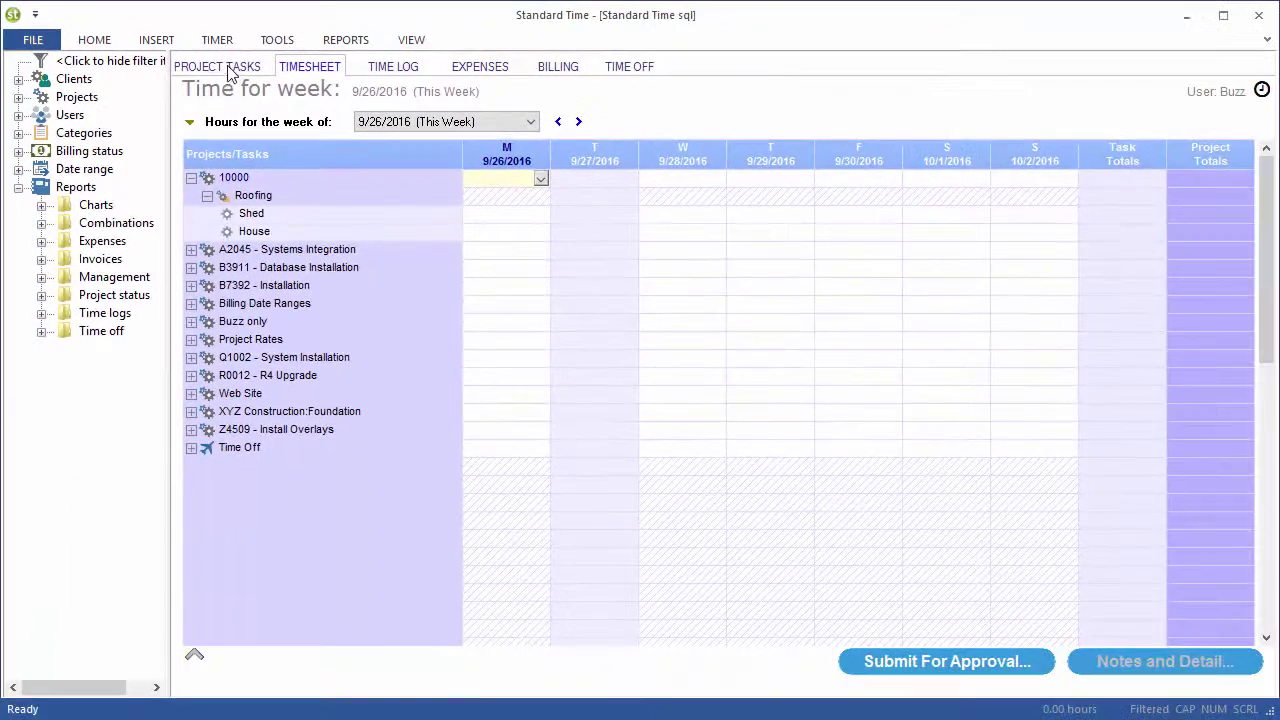
Step: Show Standard Time's project task list with Roofing's House (10 hours) and Shed (1 hour)
{"action": "left_click", "coordinate": [226, 70]}
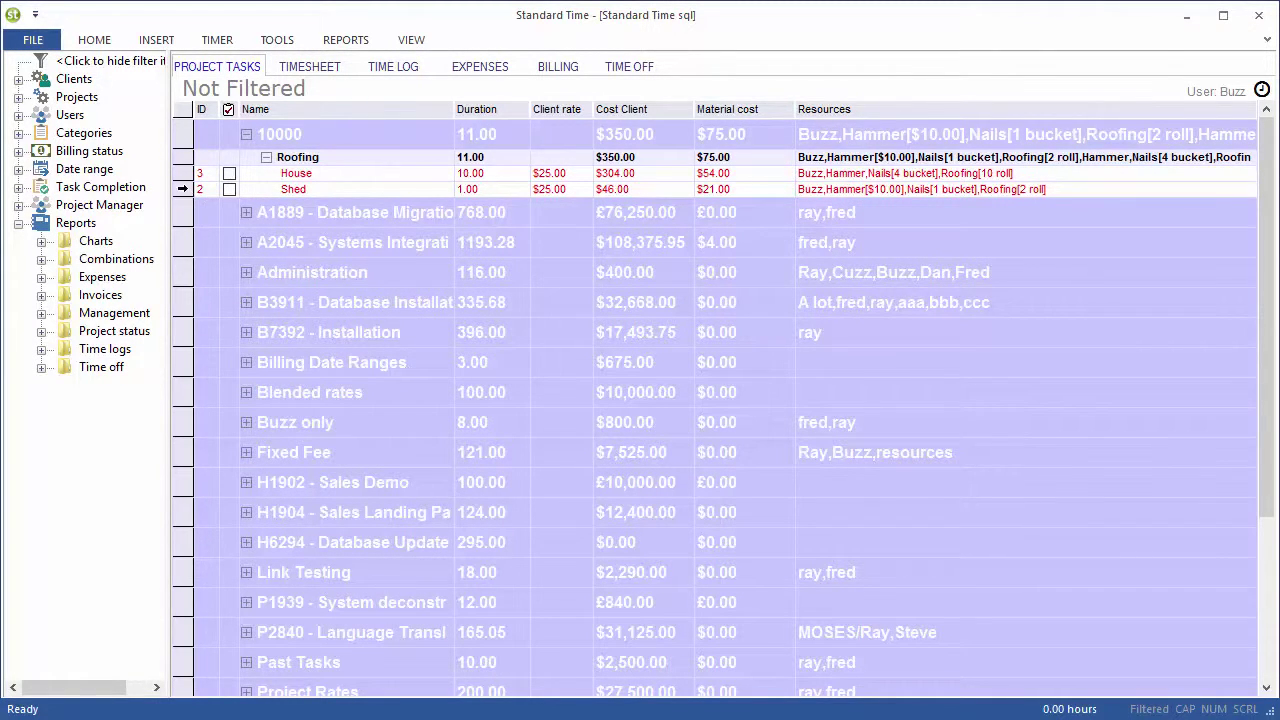
Step: Insert a new project task named Garage with a 6-hour duration beneath Shed and save it
{"action": "left_click", "coordinate": [184, 190]}
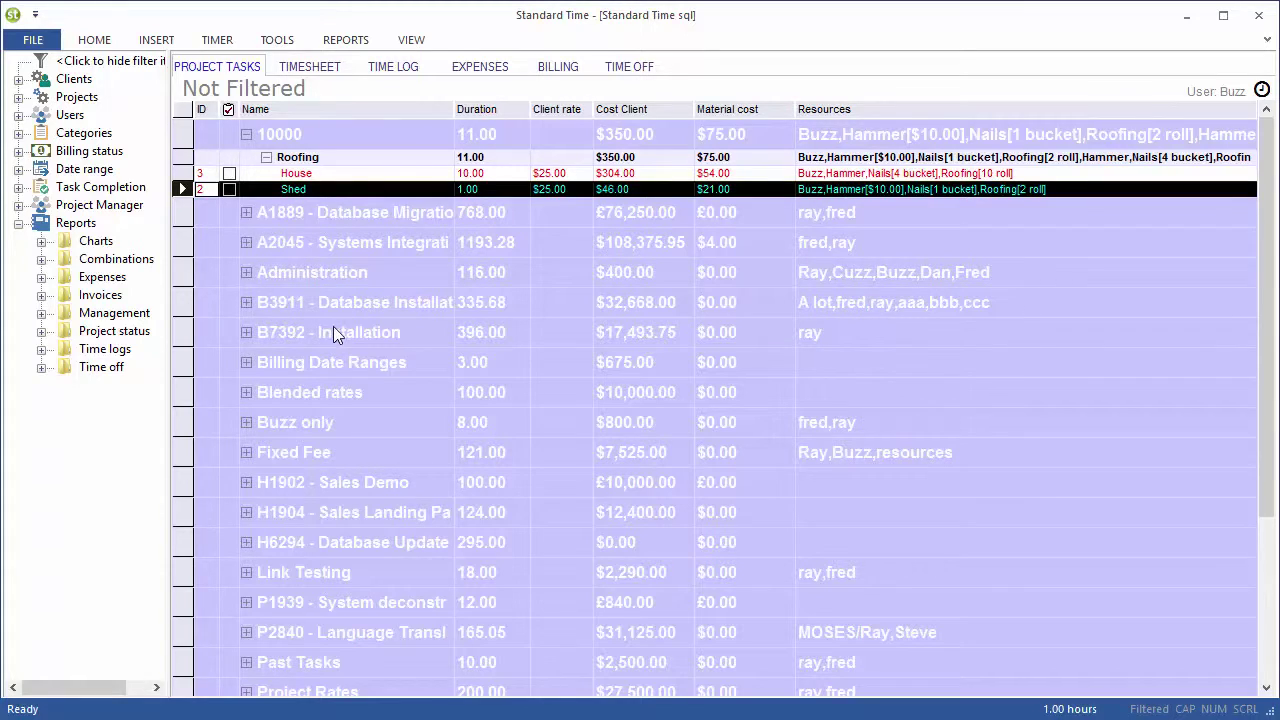
{"action": "left_click", "coordinate": [157, 40]}
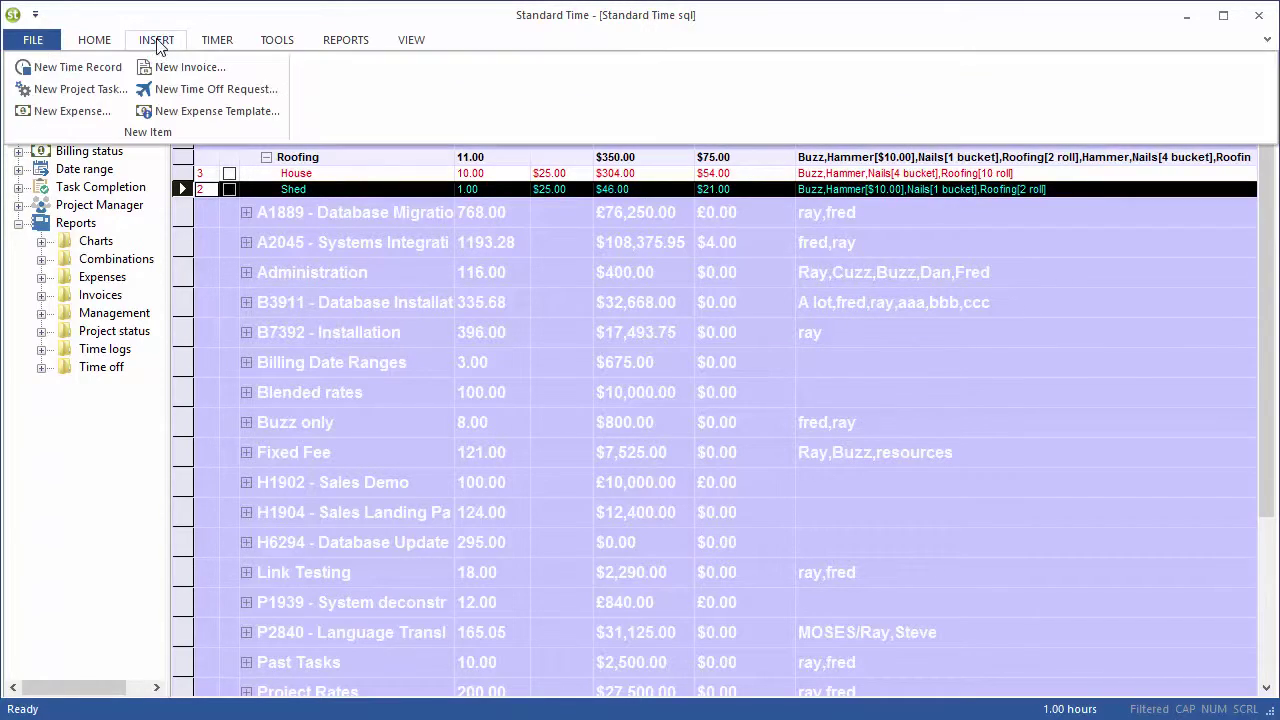
{"action": "left_click", "coordinate": [88, 88]}
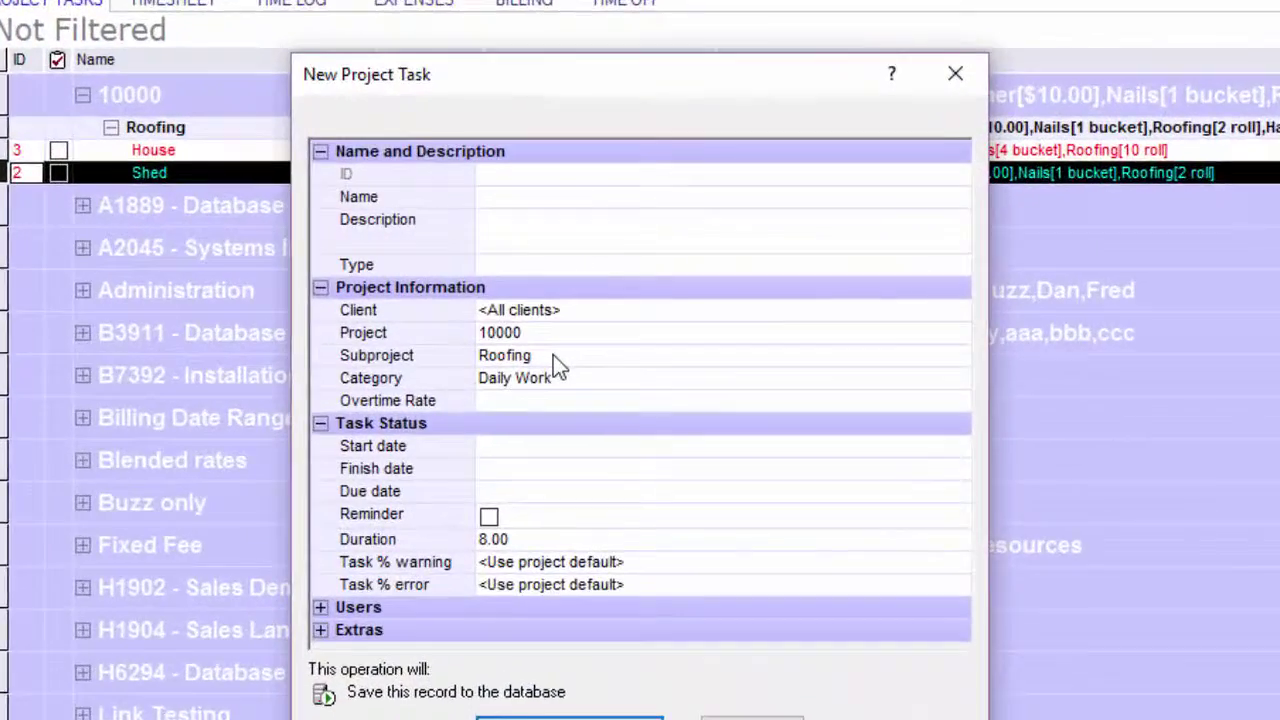
{"action": "type", "text": "G"}
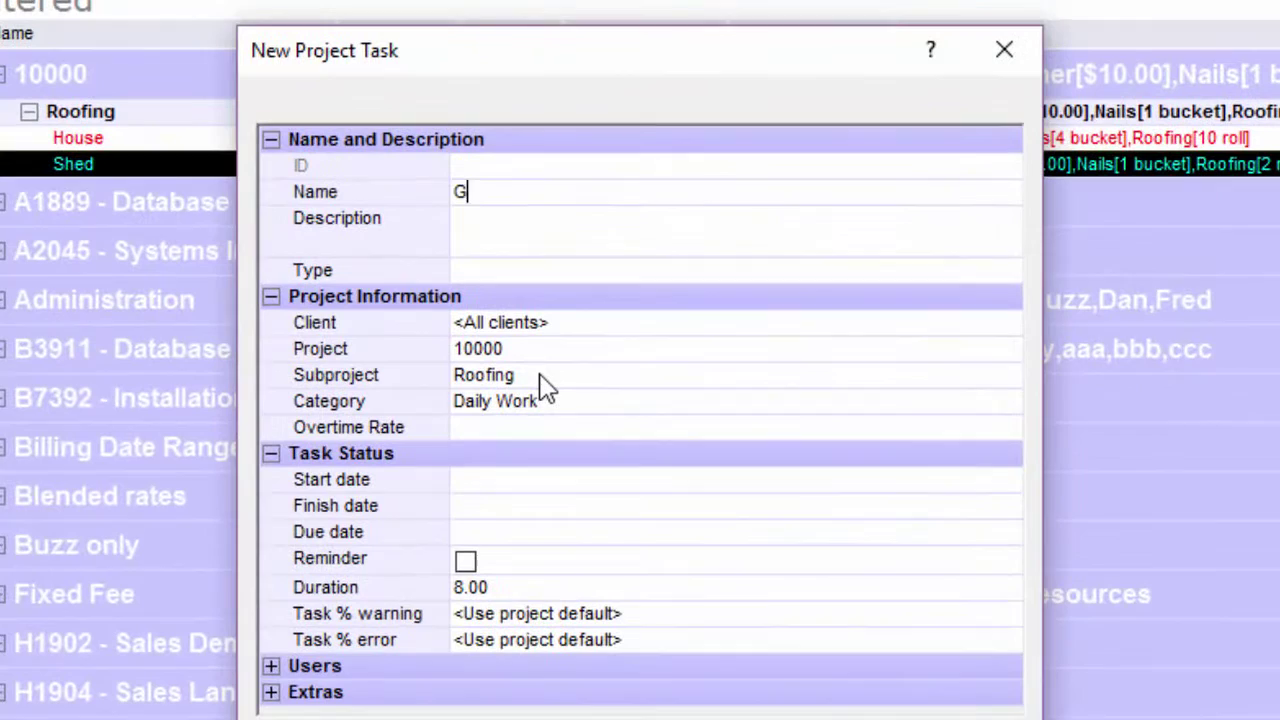
{"action": "type", "text": "arage"}
{"action": "left_click", "coordinate": [560, 598]}
{"action": "type", "text": "6"}
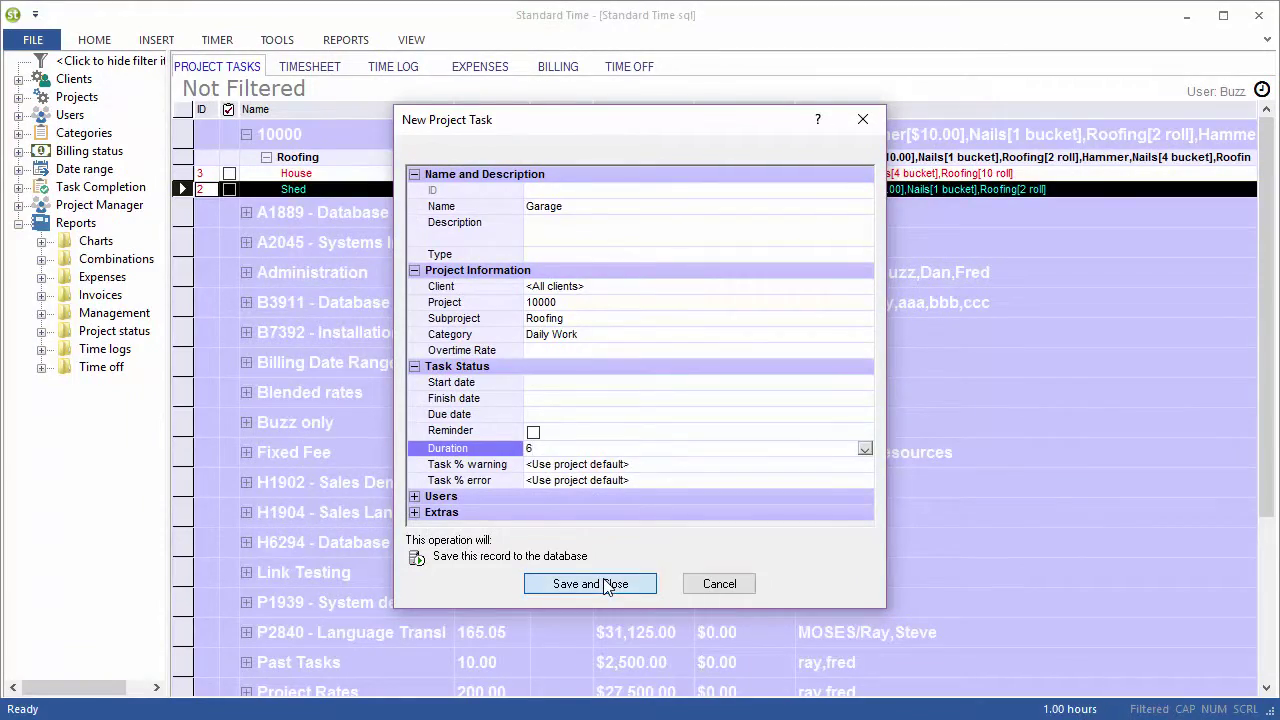
{"action": "left_click", "coordinate": [605, 584]}
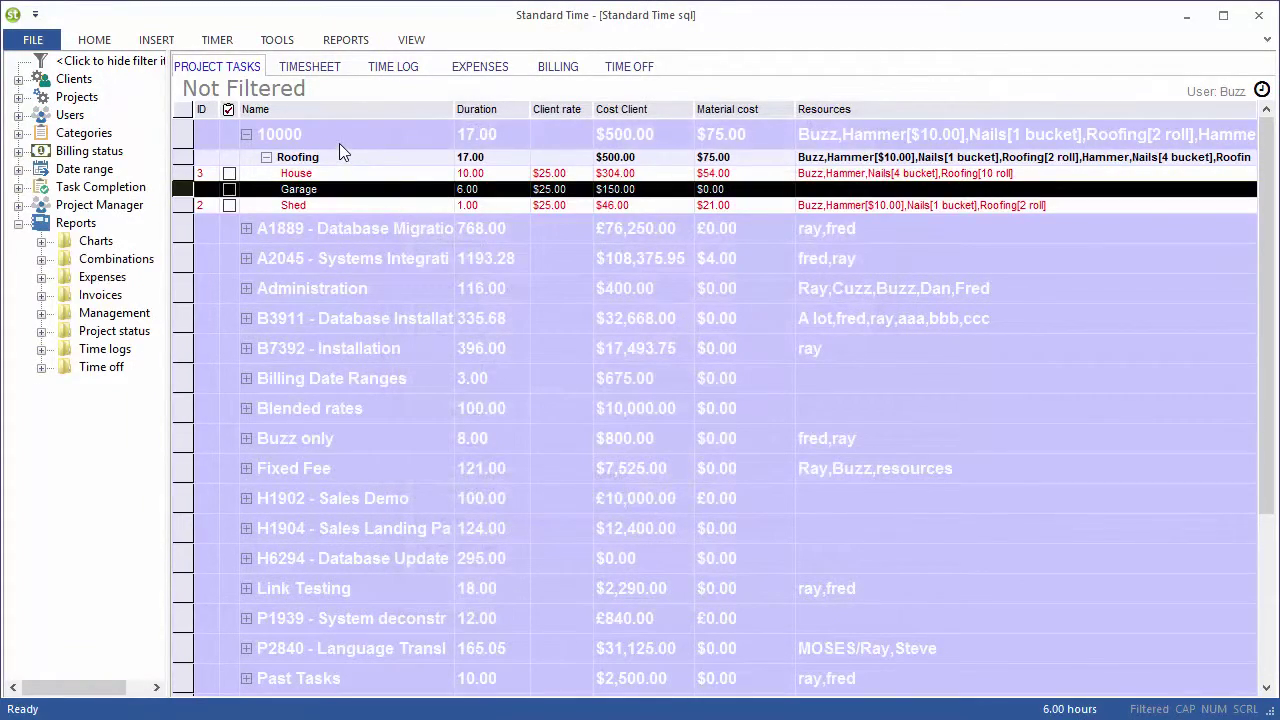
Step: On the timesheet, enter 3 hours on Monday 9/26 and 2 hours on Tuesday 9/27 for Garage
{"action": "left_click", "coordinate": [308, 68]}
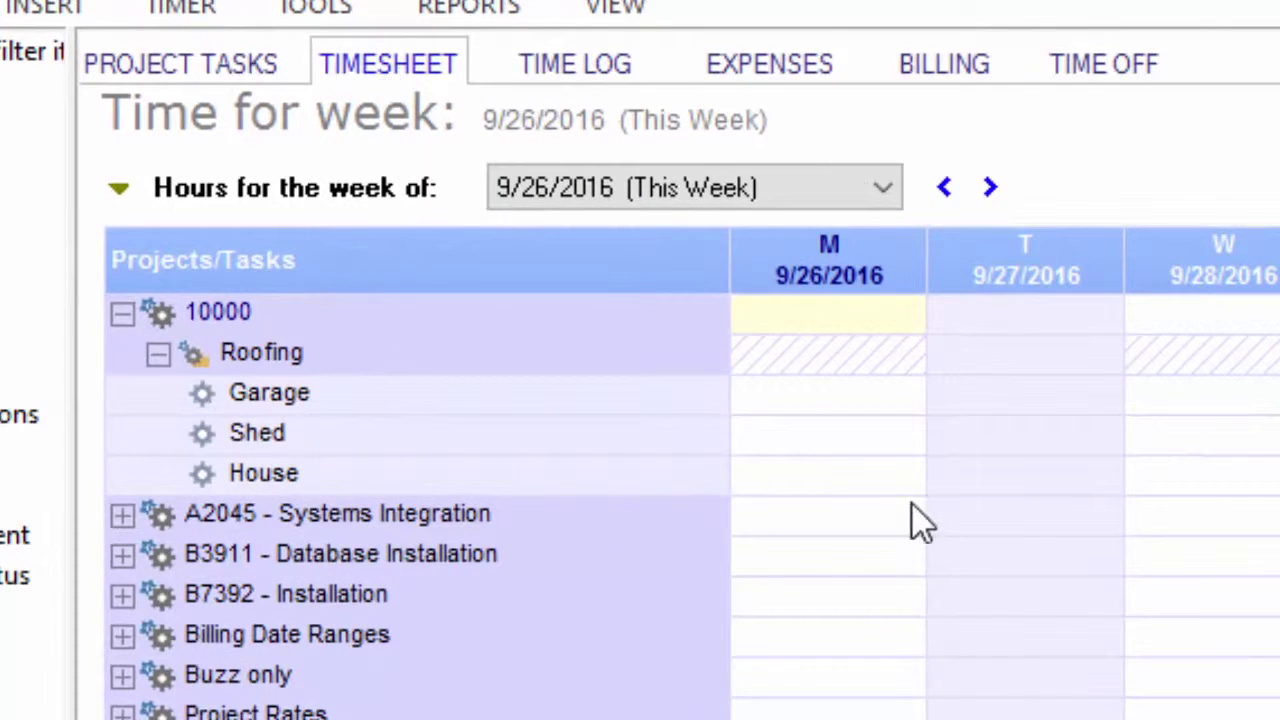
{"action": "left_click", "coordinate": [856, 395]}
{"action": "type", "text": "3"}
{"action": "key", "text": "Tab"}
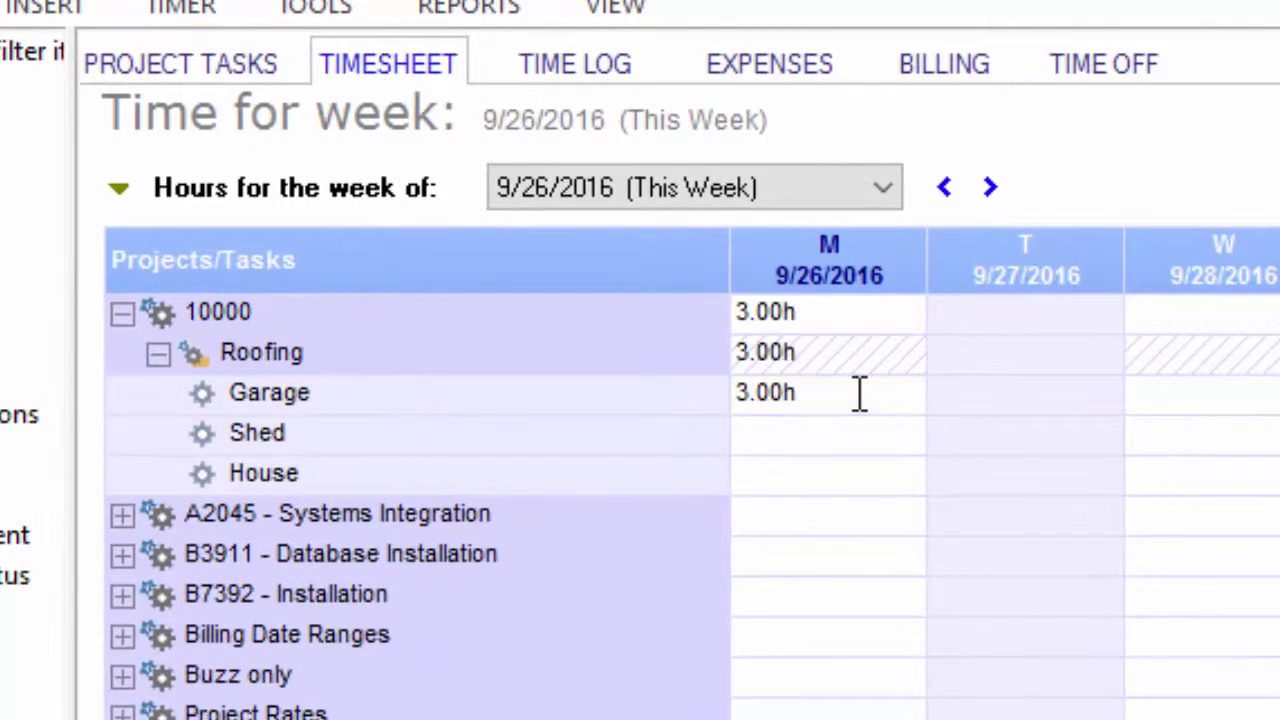
{"action": "type", "text": "2"}
{"action": "key", "text": "Tab"}
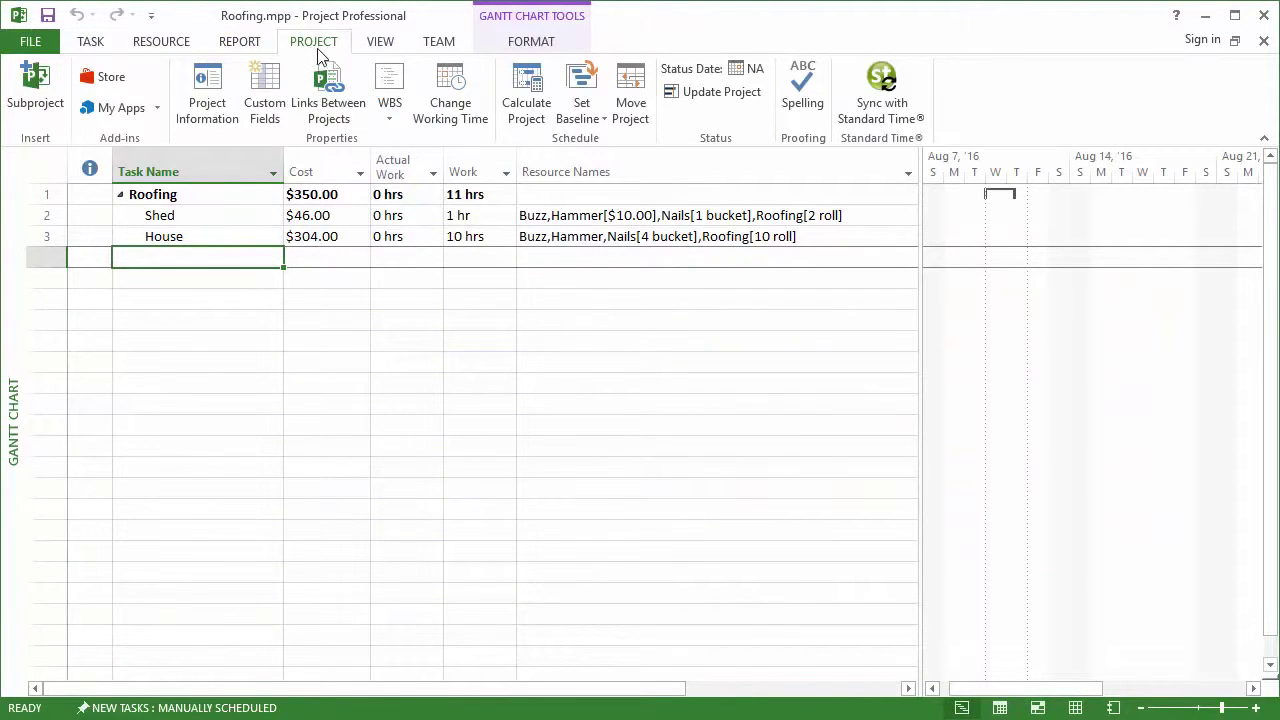
Step: Sync with Standard Time to bring Garage into Roofing with 5 hrs actual work
{"action": "left_click", "coordinate": [912, 84]}
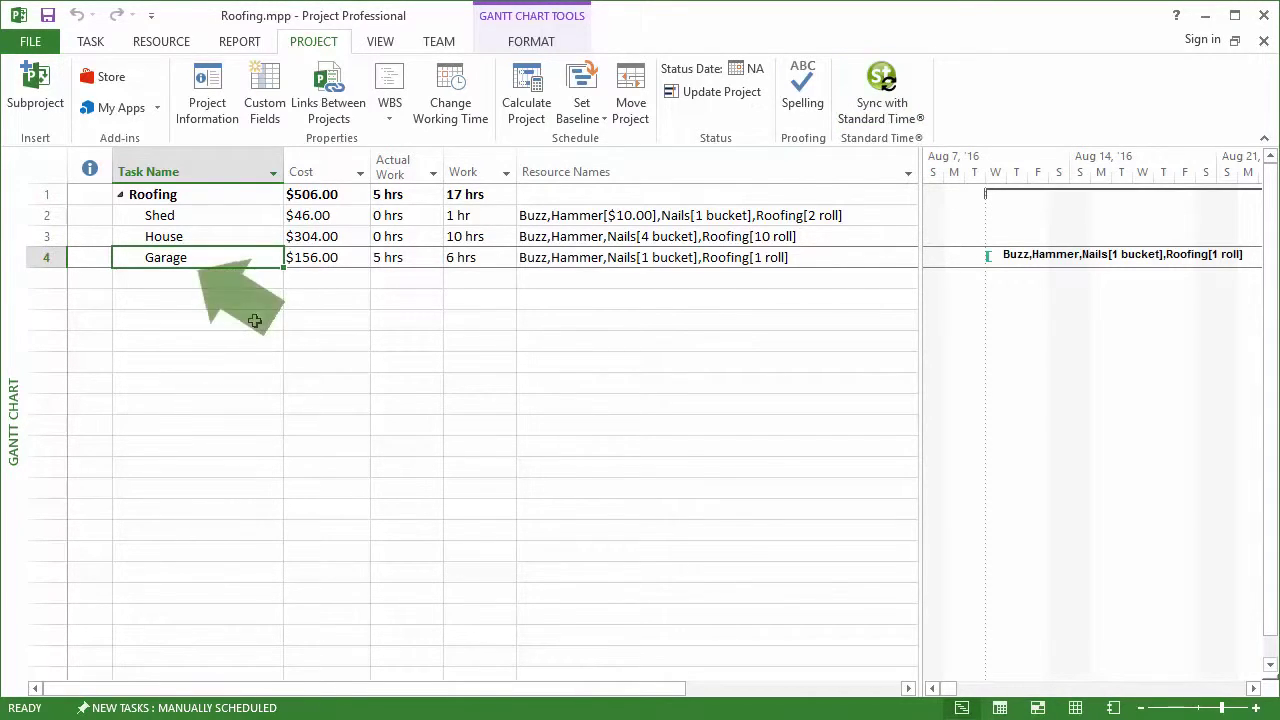
Step: Switch to the Task Usage view showing Garage's 3h and 2h actual work
{"action": "left_click", "coordinate": [390, 44]}
{"action": "left_click", "coordinate": [72, 84]}
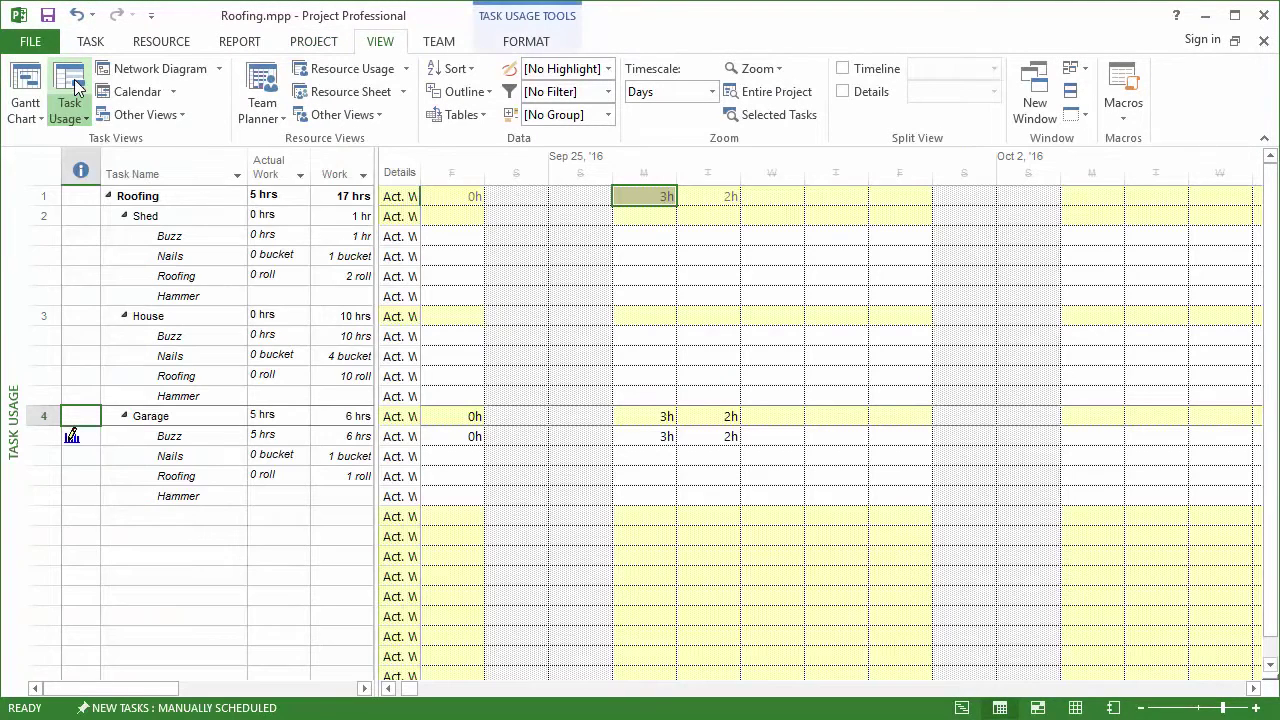